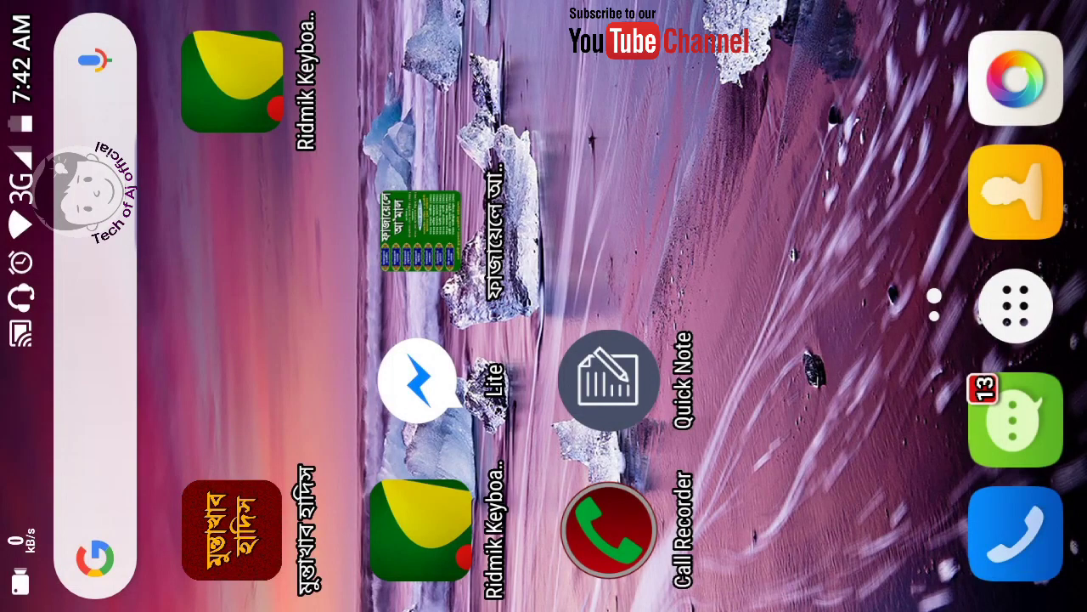
Open the app drawer and launch Gmail to its inbox.
click(1016, 308)
scroll(612, 306, right, 5)
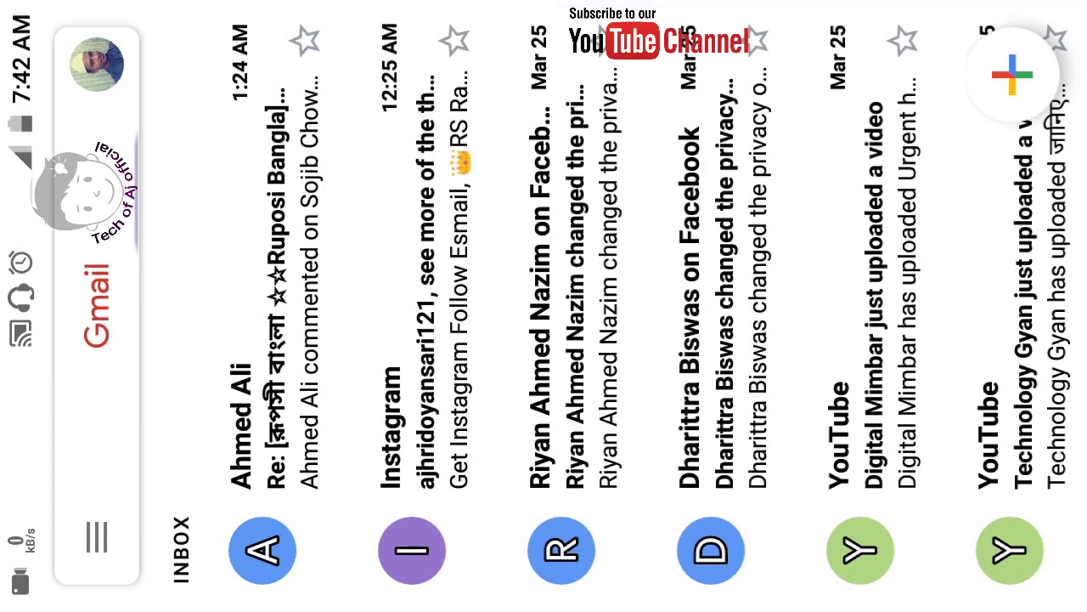
From the account switcher, choose Add another account to reach the Set up email screen.
click(96, 64)
click(78, 570)
scroll(544, 306, down, 2)
scroll(544, 306, up, 2)
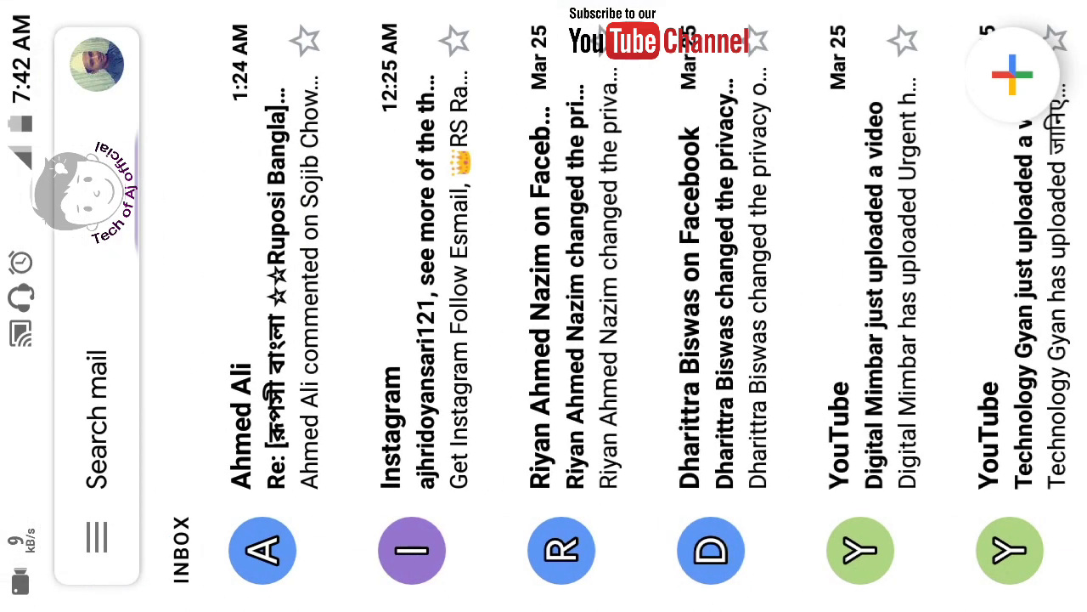
click(96, 64)
scroll(544, 305, down, 3)
scroll(544, 306, down, 5)
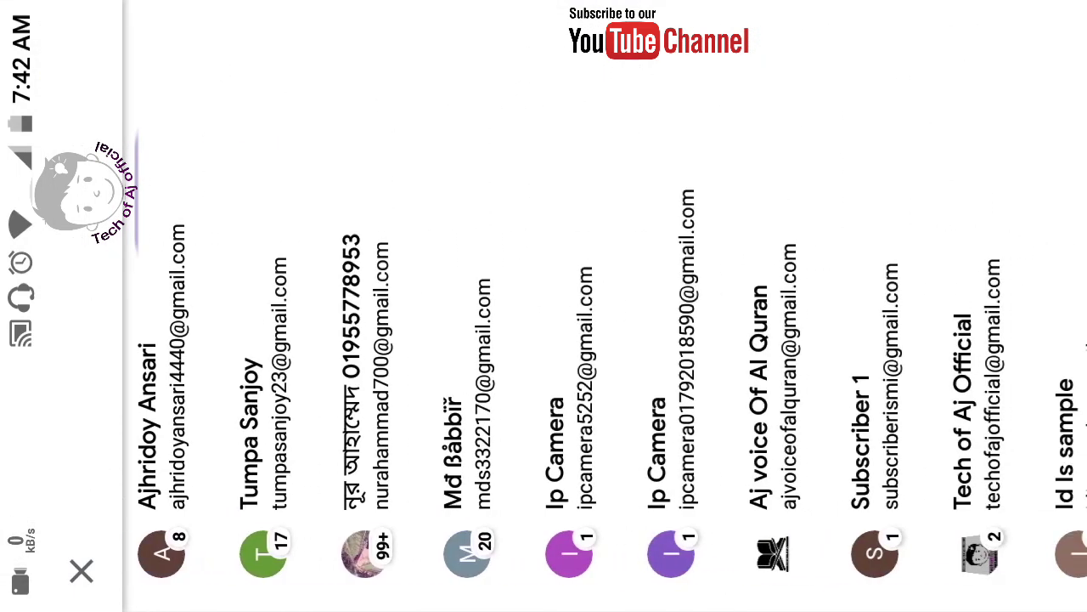
scroll(544, 306, down, 5)
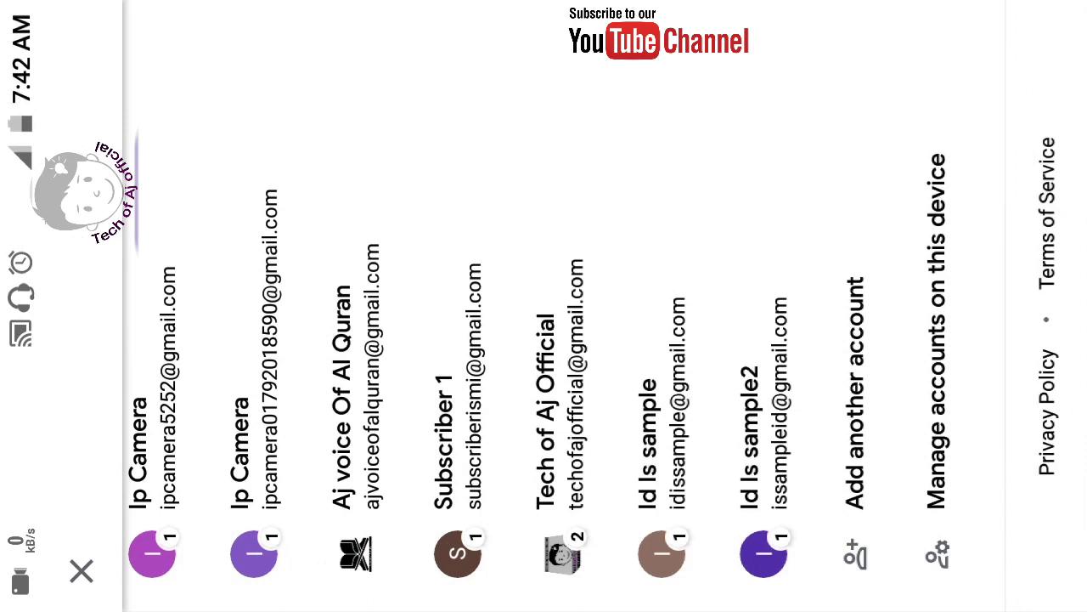
click(853, 349)
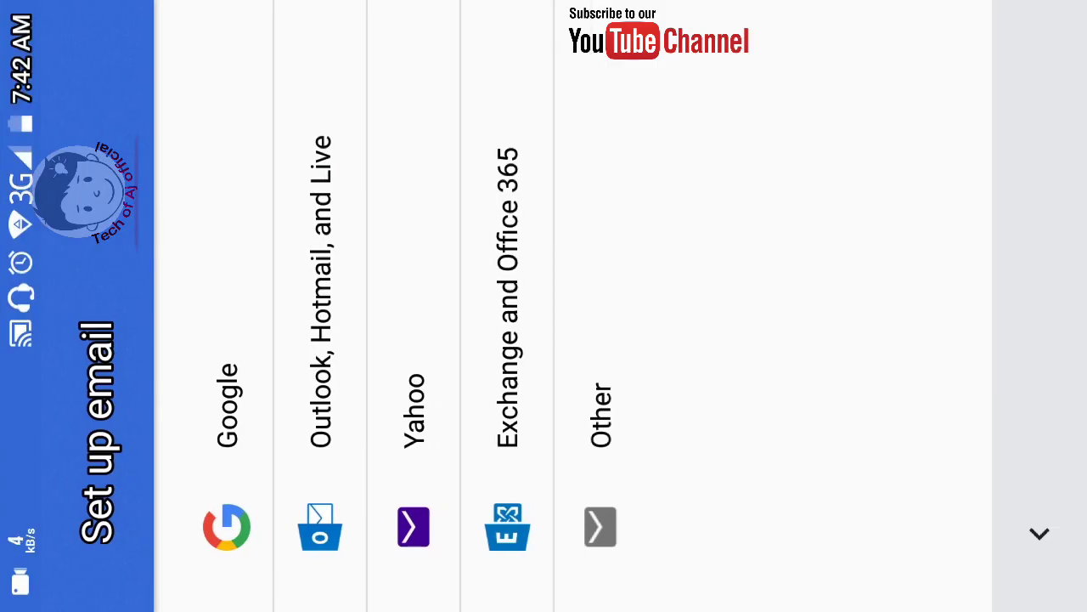
Choose Google as the provider and confirm with the device password.
click(227, 281)
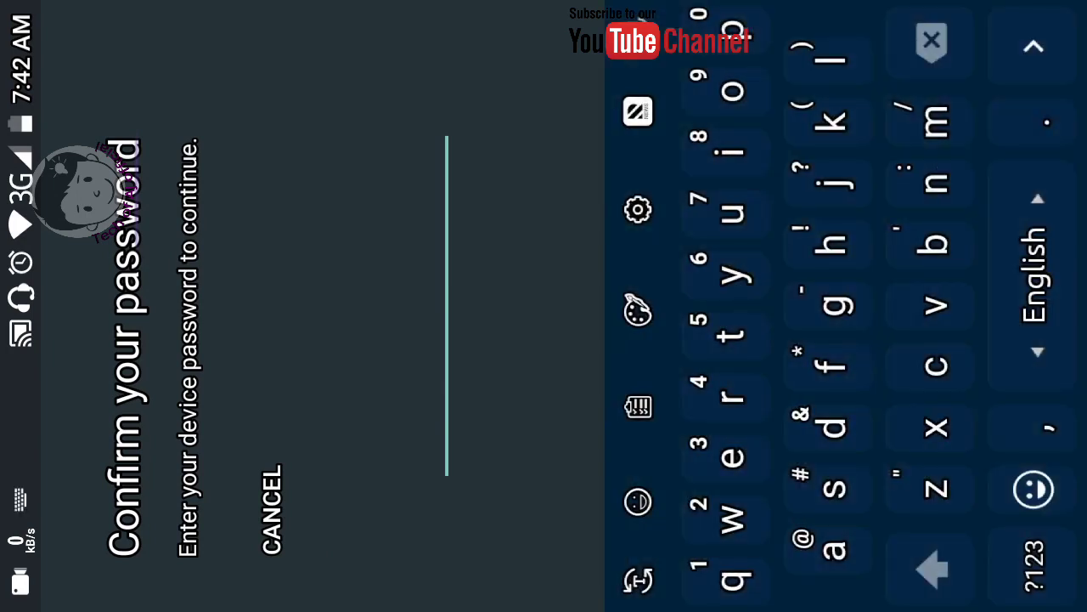
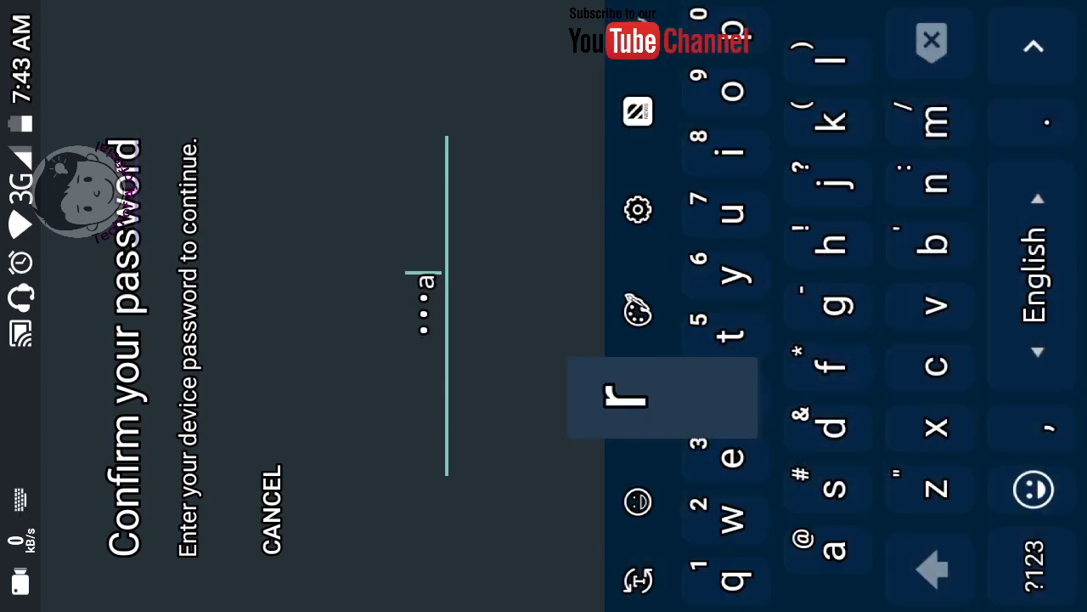
key(Return)
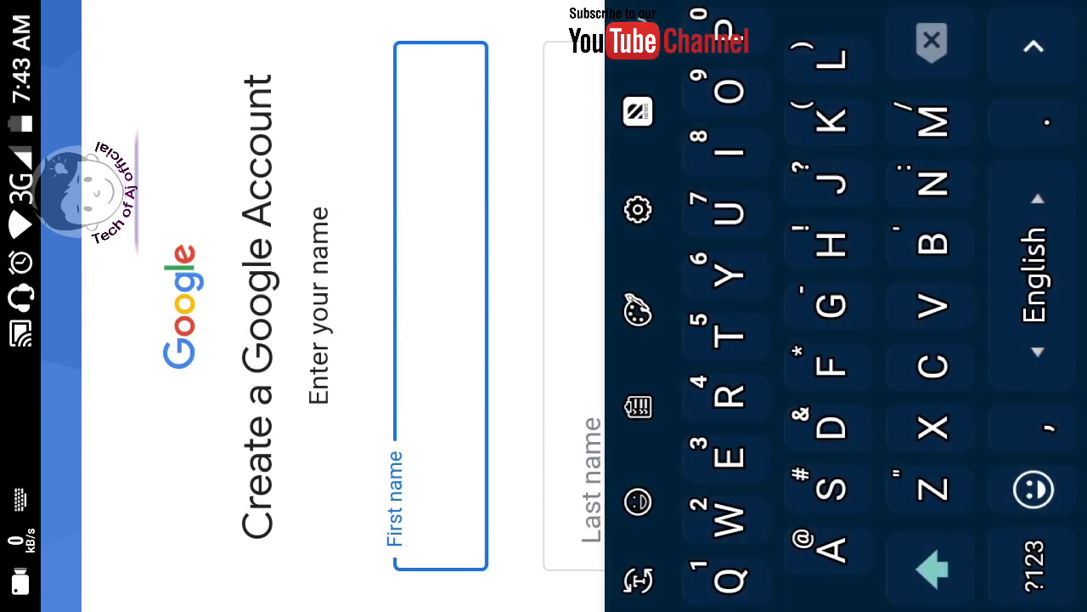
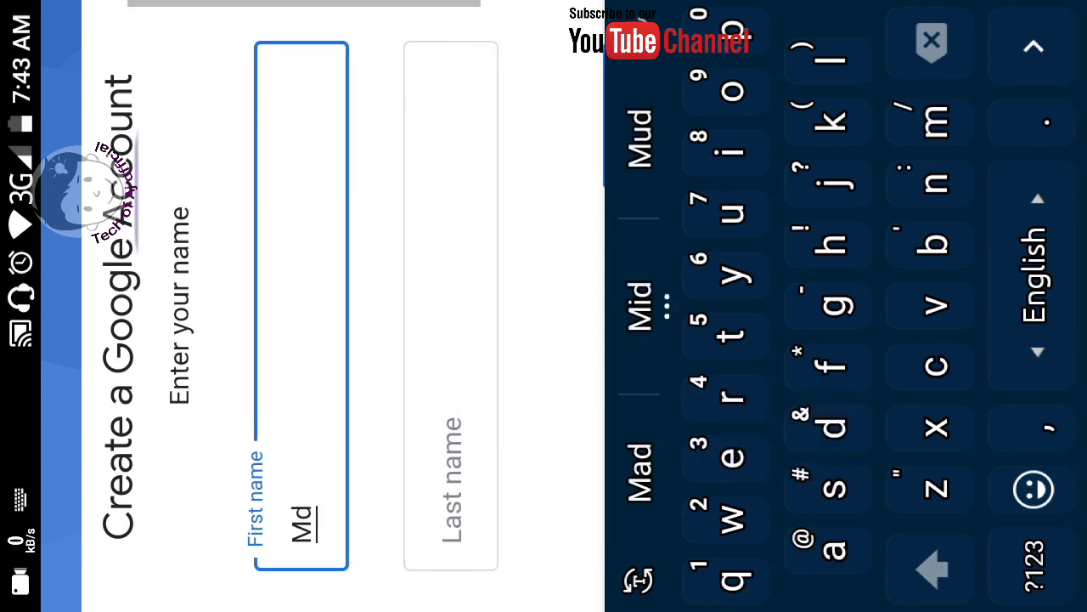
Enter the account holder's first and last name and continue.
key(Tab)
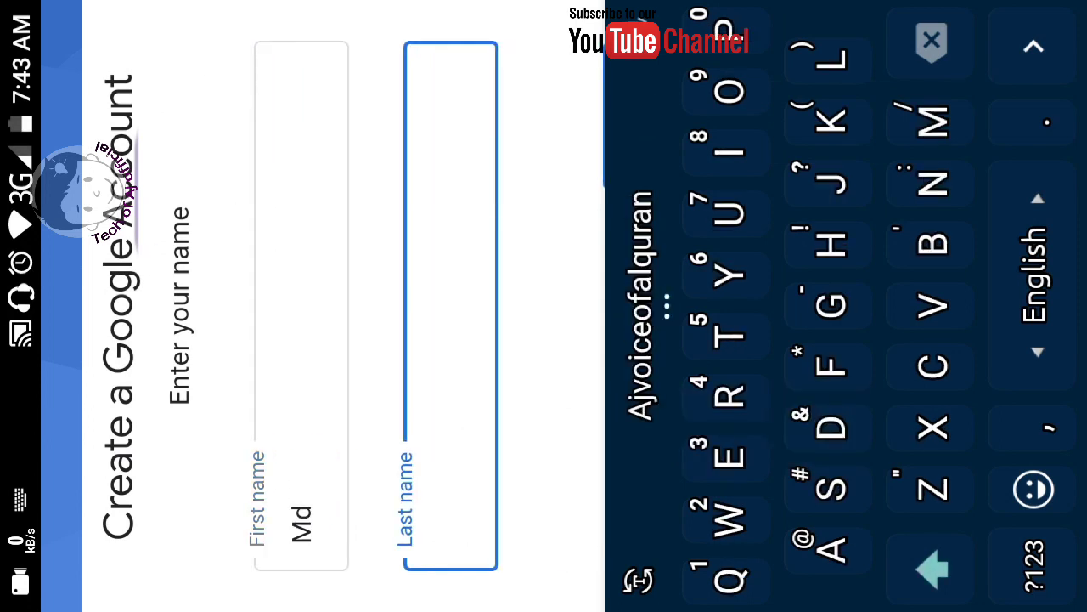
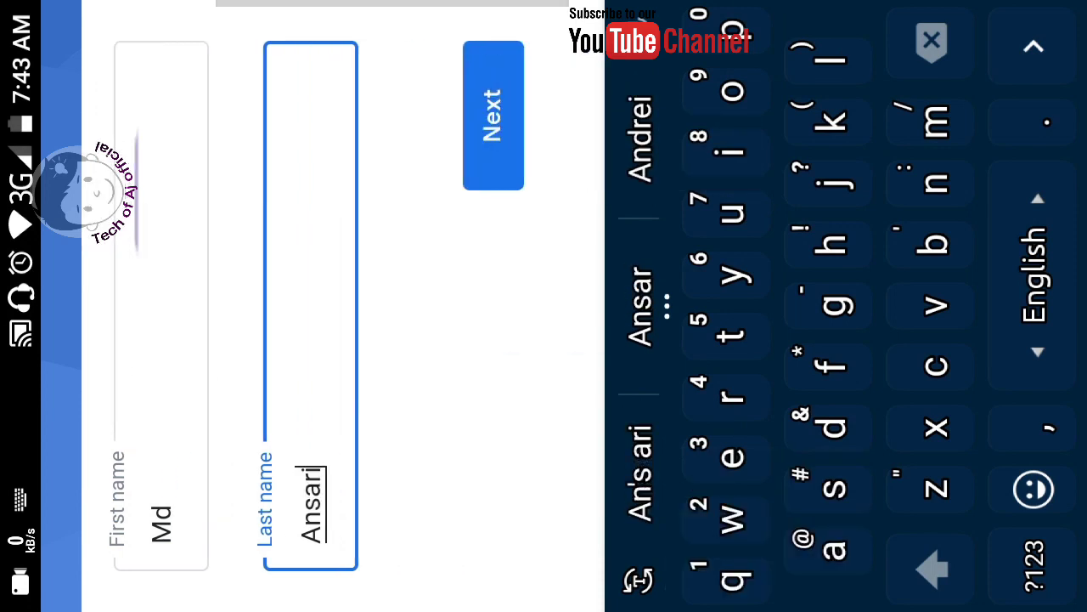
key(Escape)
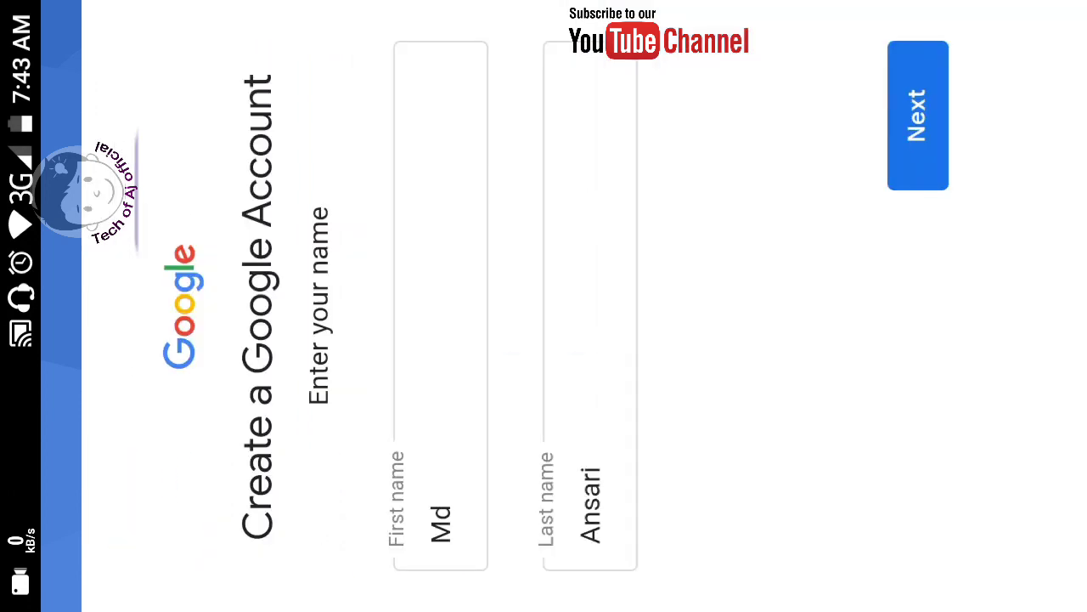
click(918, 115)
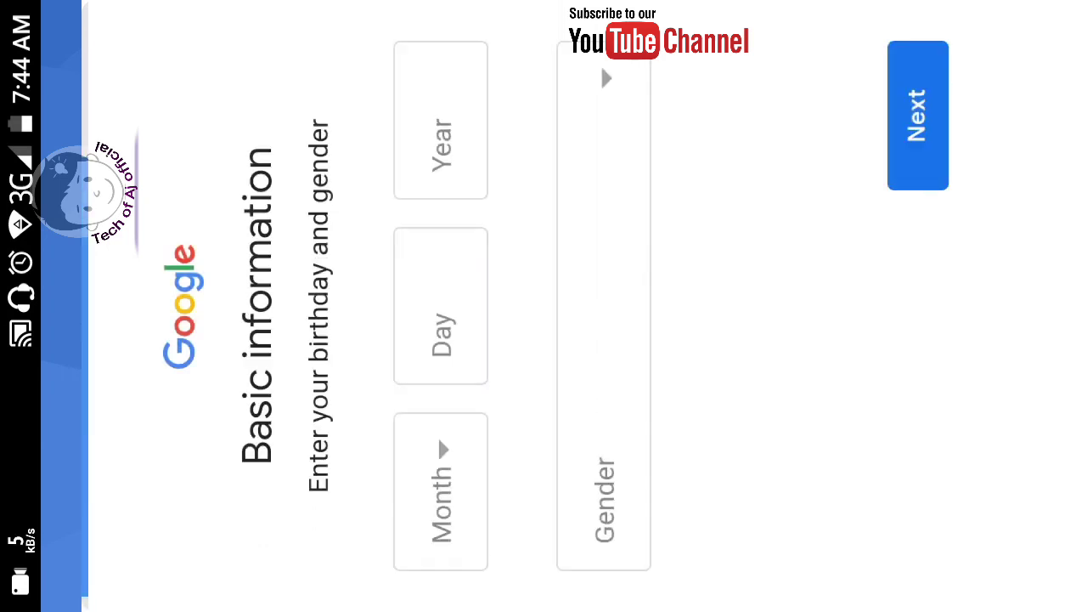
Set the birth month to September and the birth day to 10.
click(440, 491)
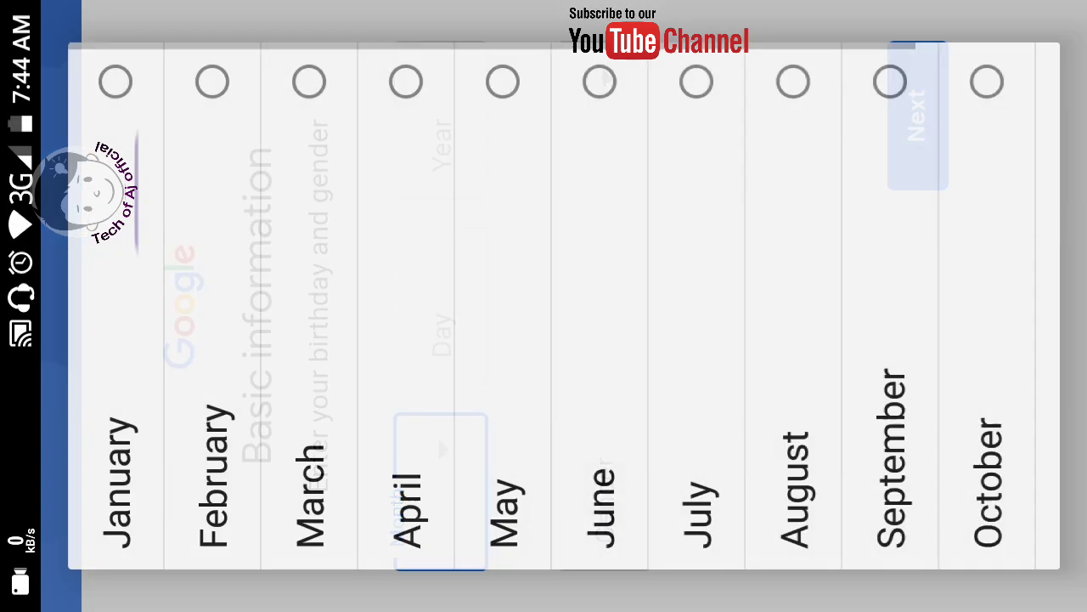
scroll(561, 306, down, 2)
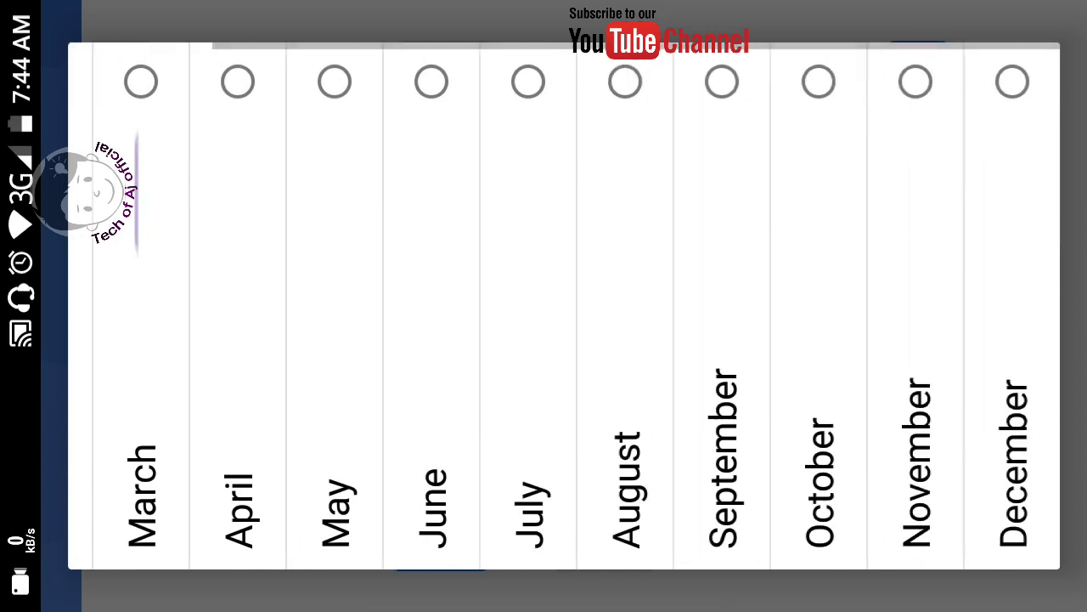
click(722, 459)
click(440, 305)
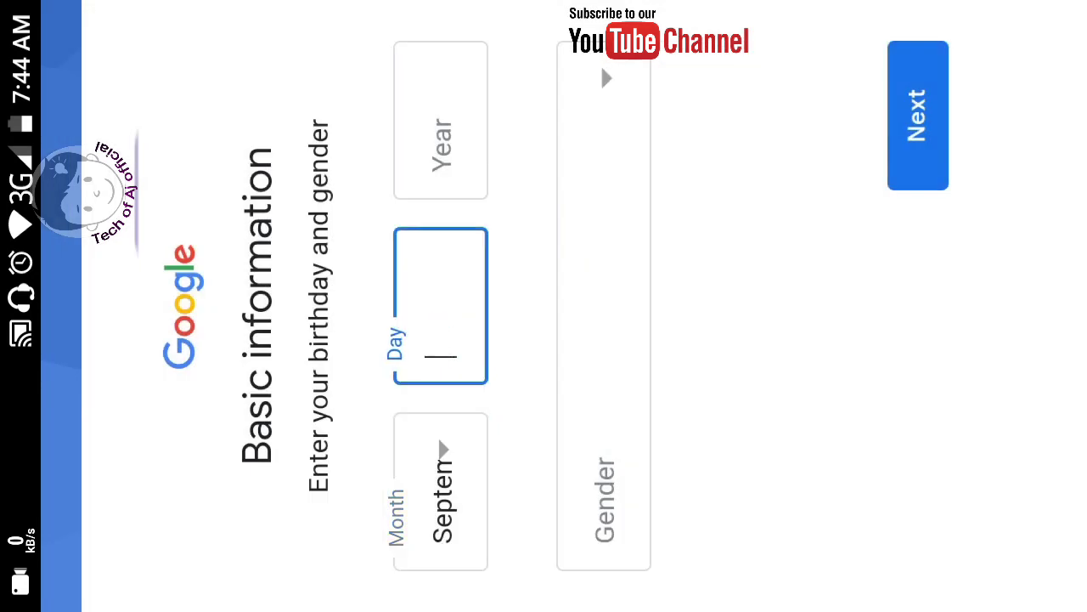
text(1)
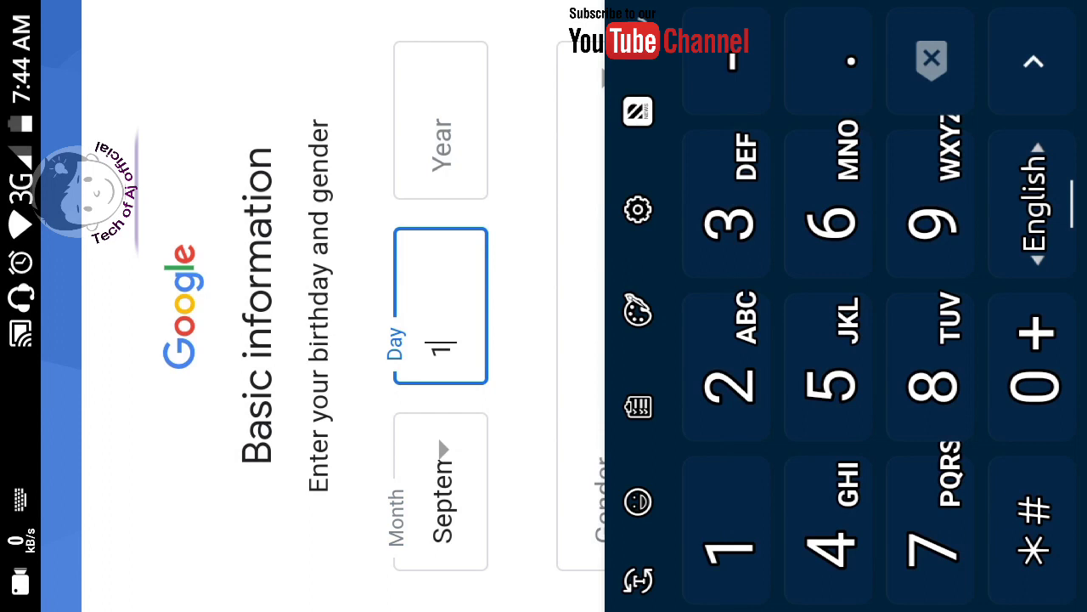
text(0)
key(Tab)
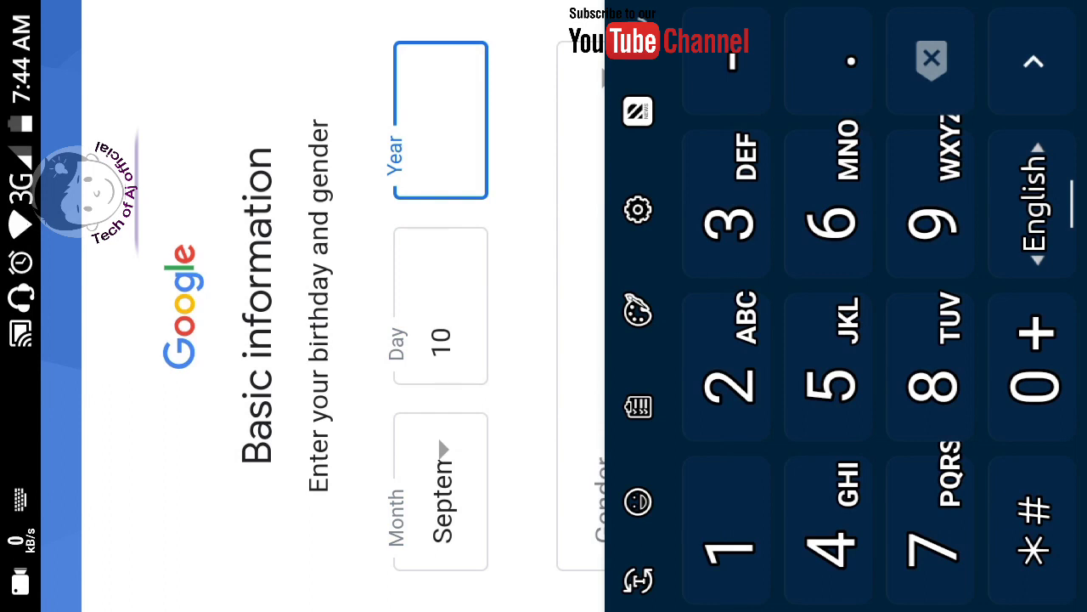
Enter 1997 as the birth year, correcting the mistyped digits.
text(199)
click(932, 59)
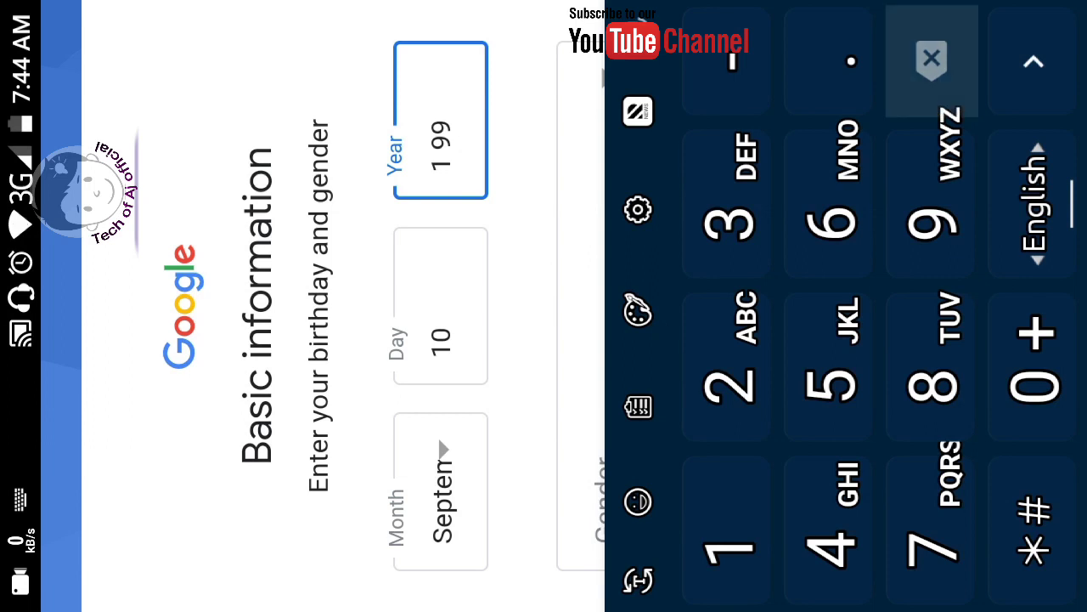
text(9)
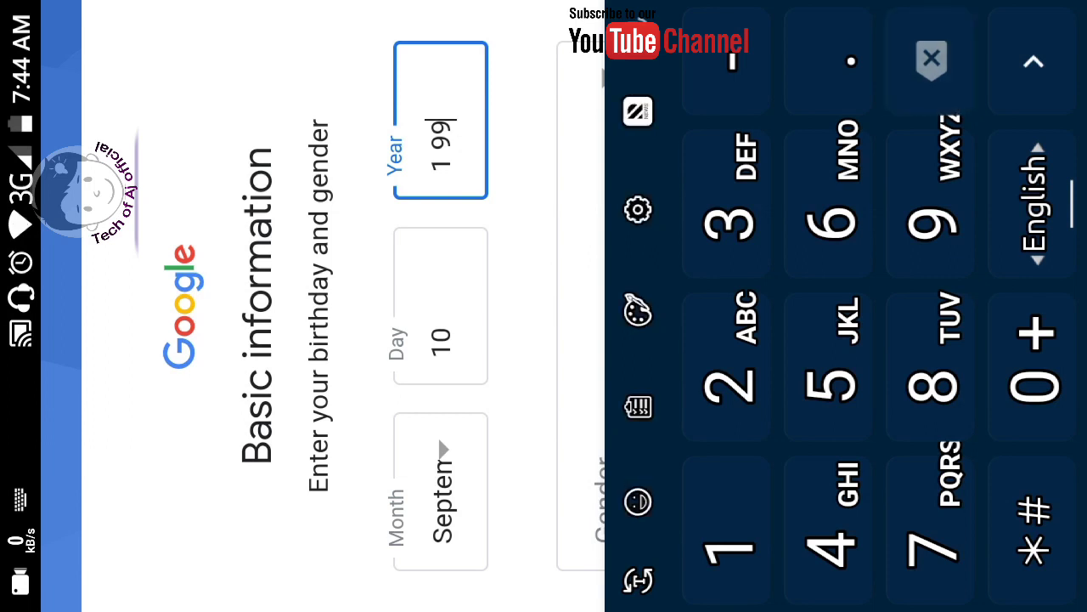
click(932, 60)
click(932, 59)
click(932, 59)
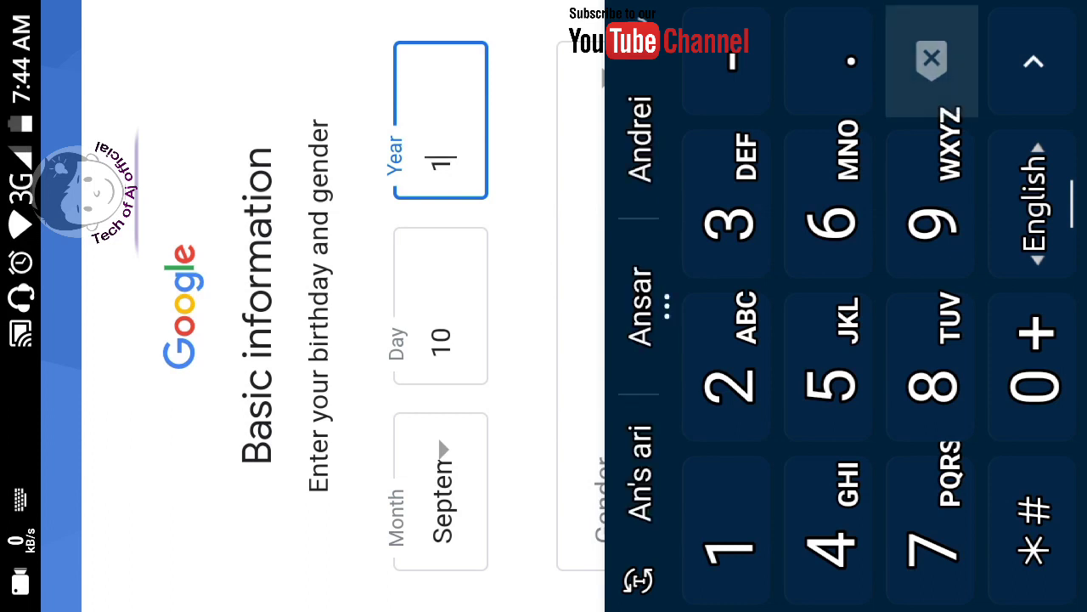
text(1)
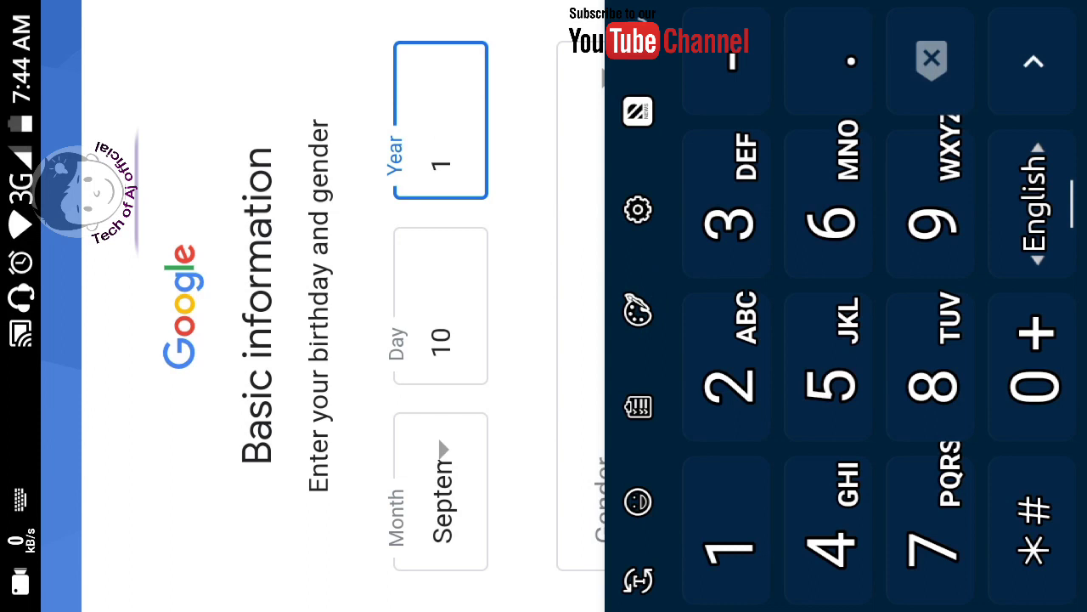
text(99)
text(7)
key(BackSpace)
text(97)
Choose Male as the gender and continue.
scroll(323, 305, down, 3)
click(421, 306)
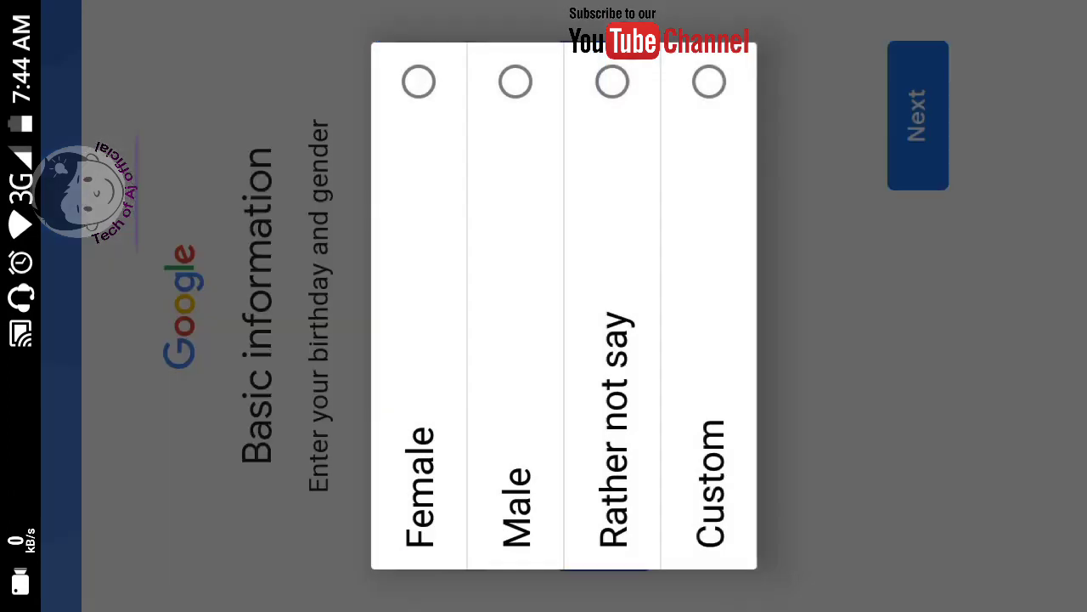
click(515, 306)
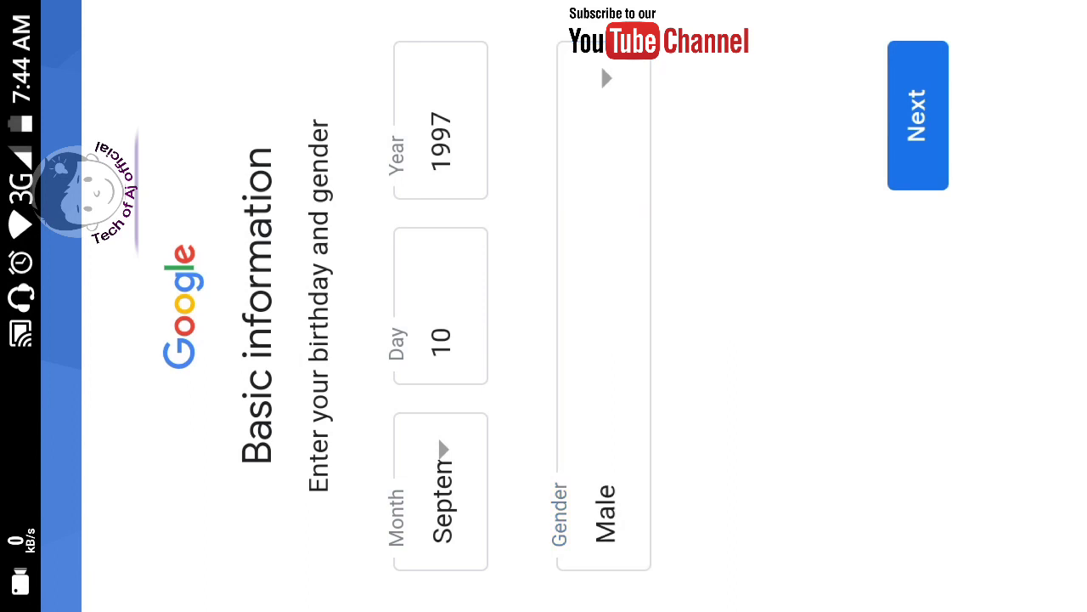
click(918, 115)
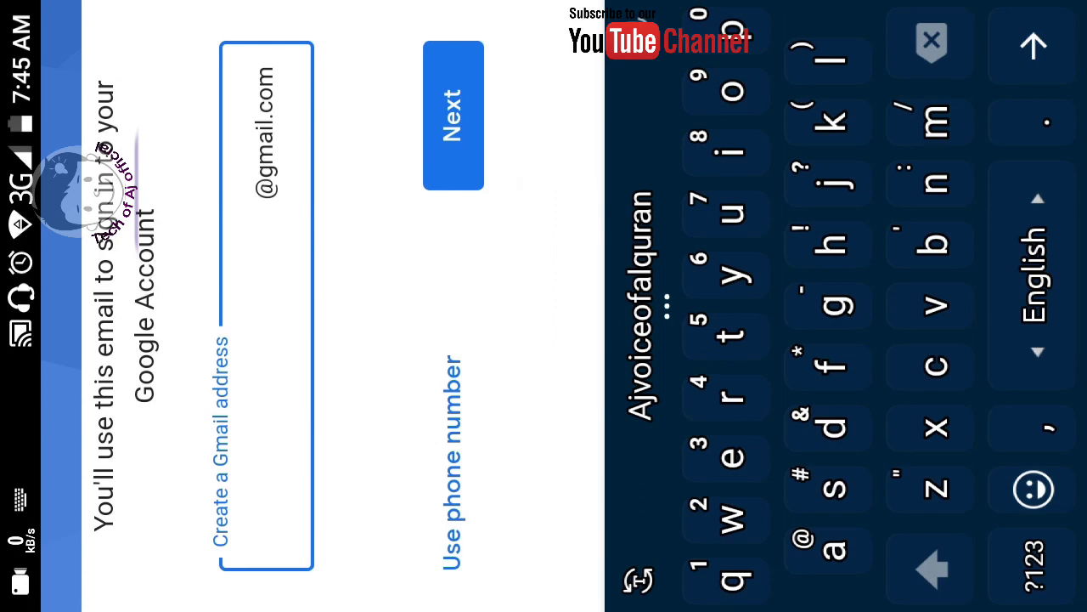
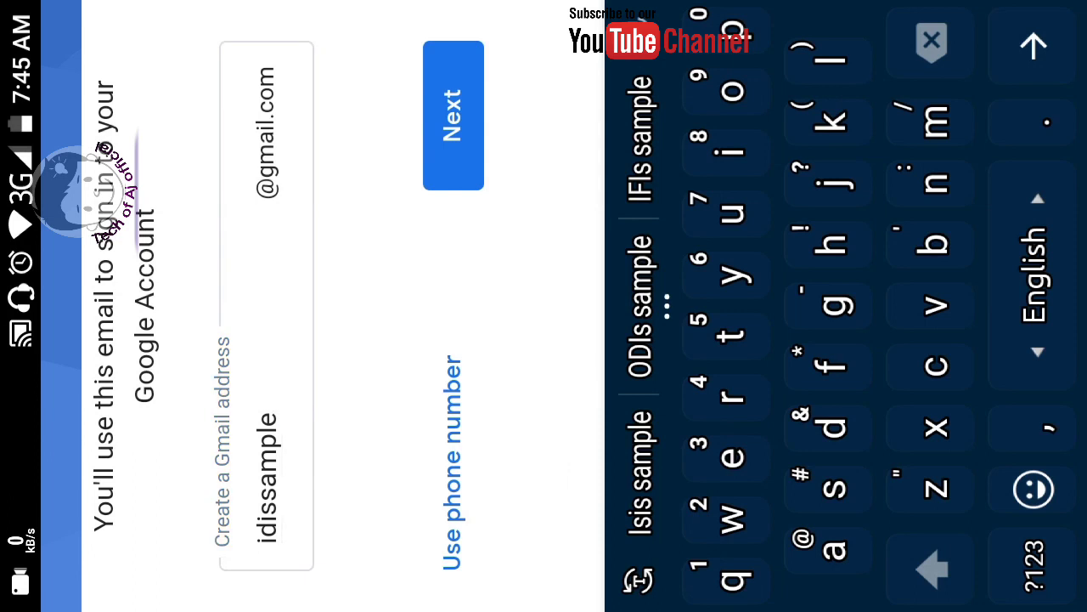
Enter a username, then accept the available suggested variant after it proves taken.
key(Return)
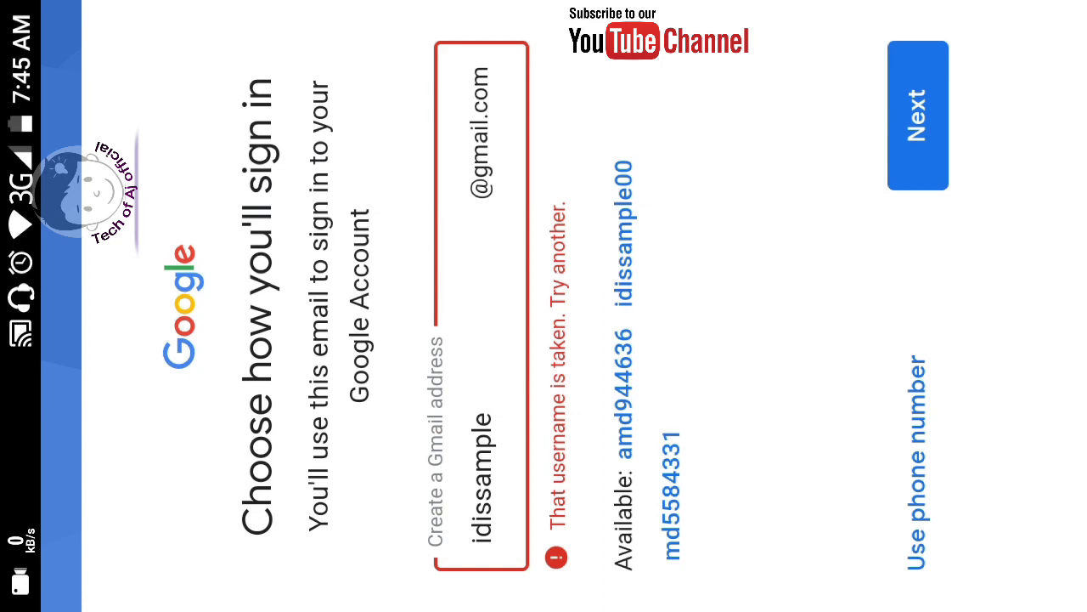
click(624, 233)
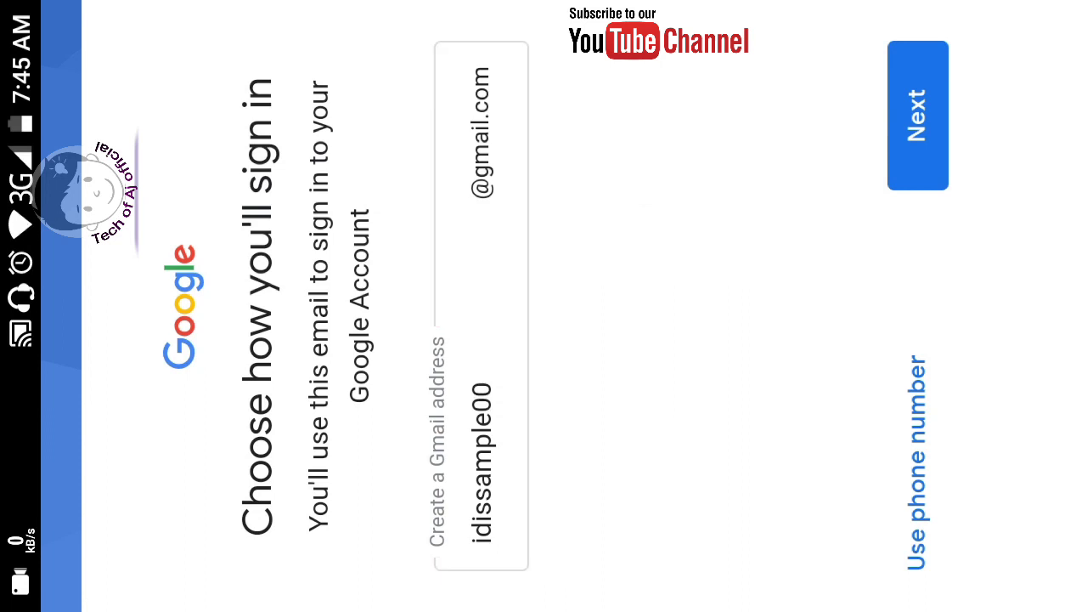
click(917, 115)
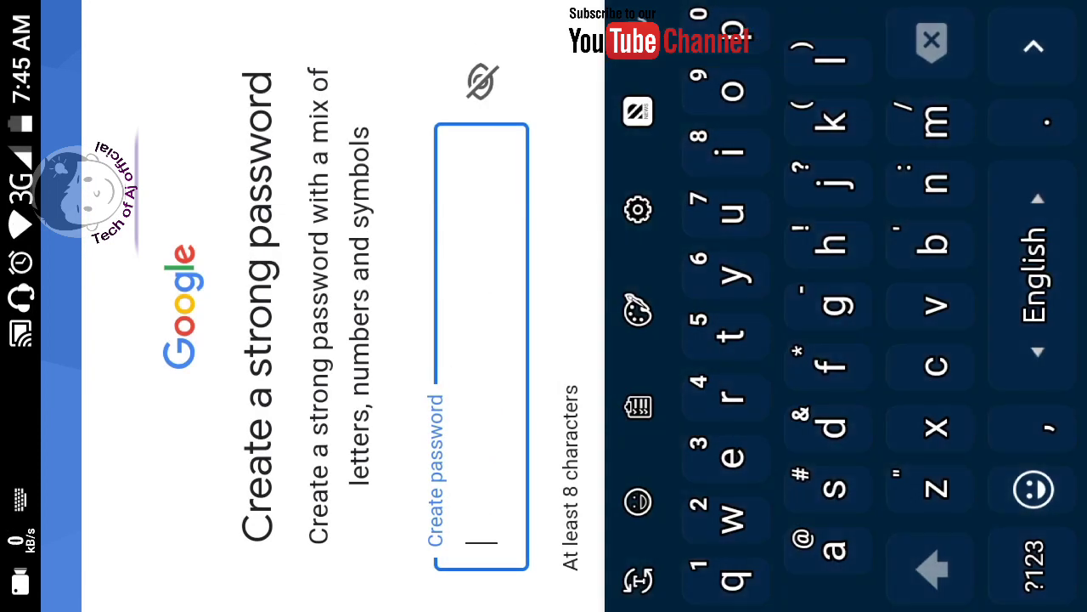
Enter the numeric account password and repeat it in the Confirm field.
click(1034, 566)
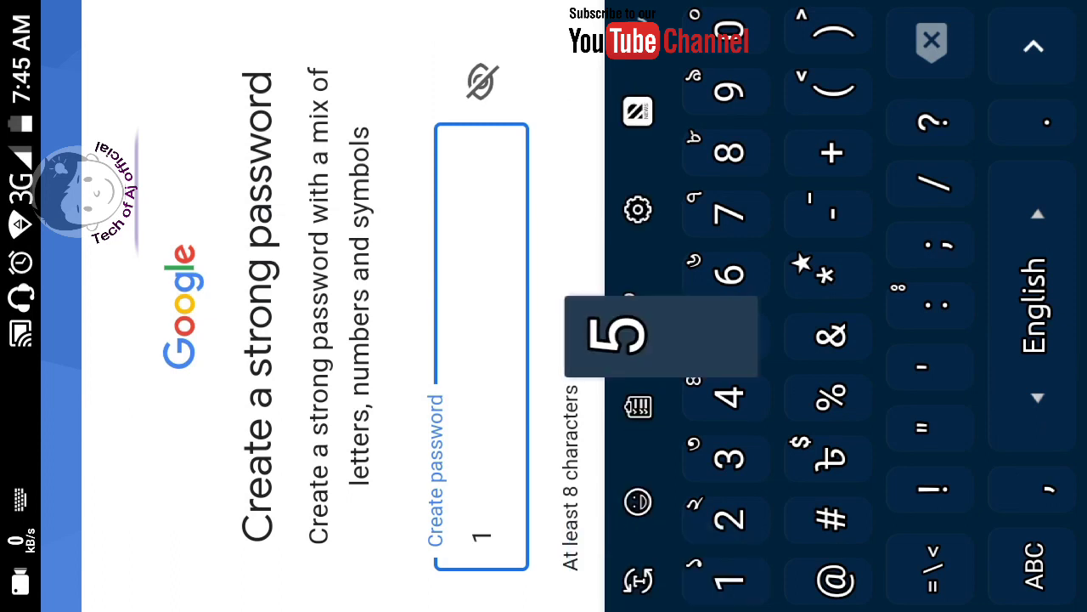
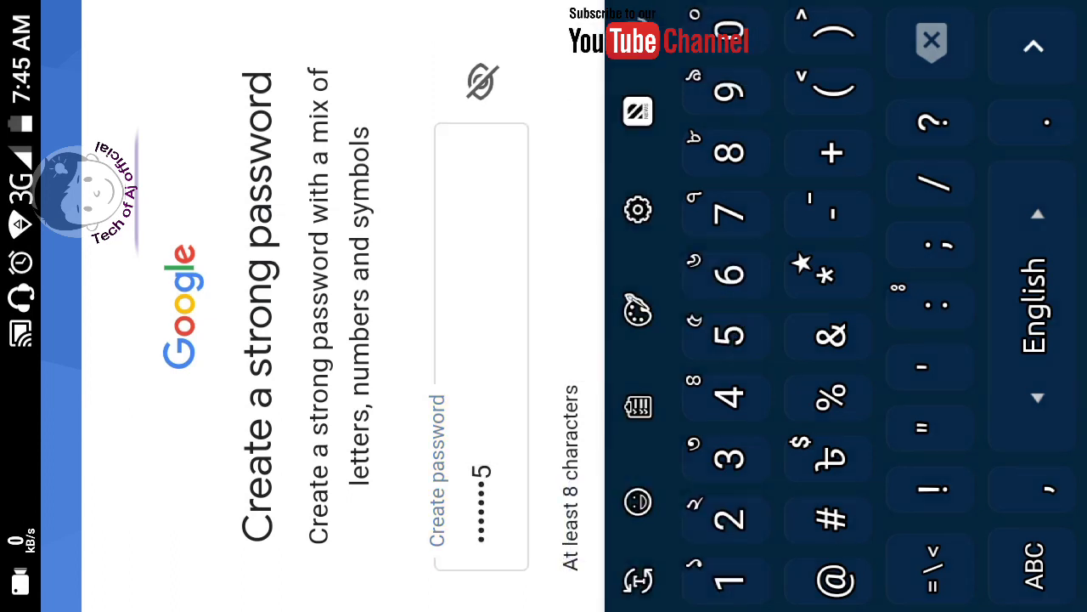
click(481, 81)
click(659, 340)
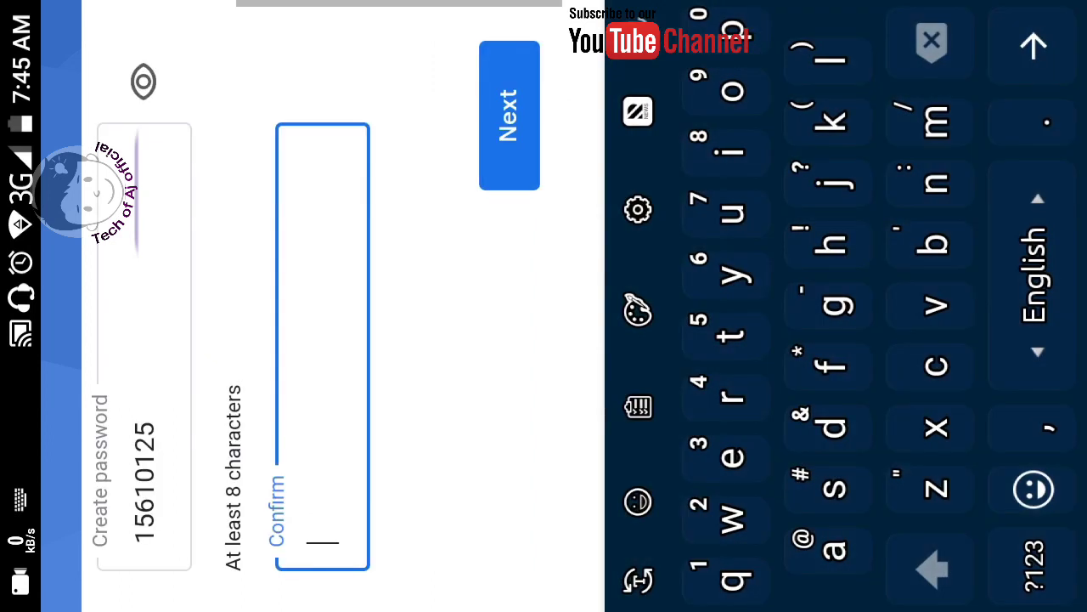
click(1034, 565)
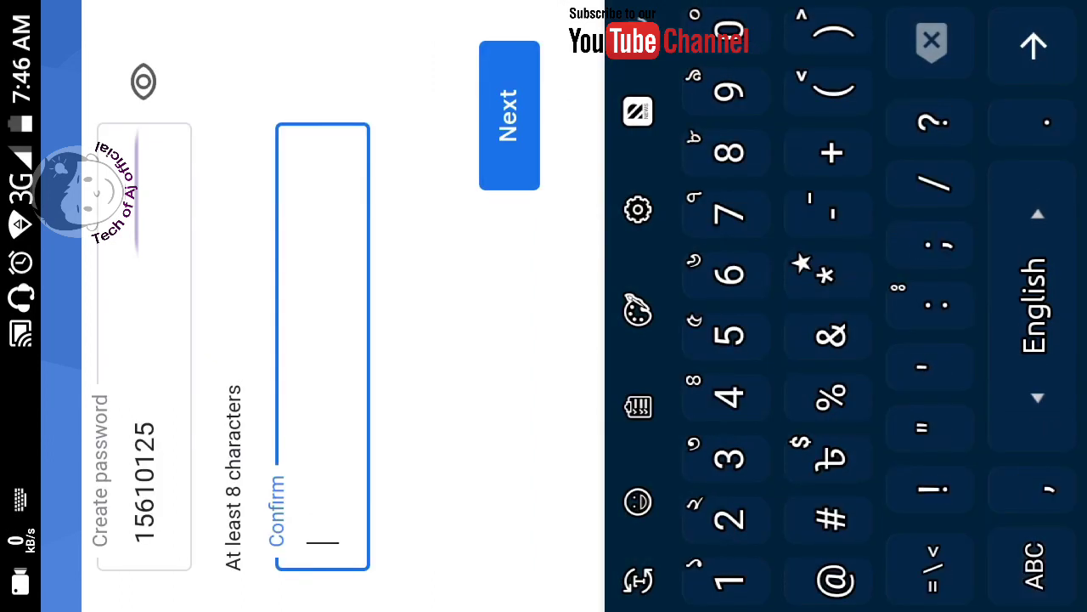
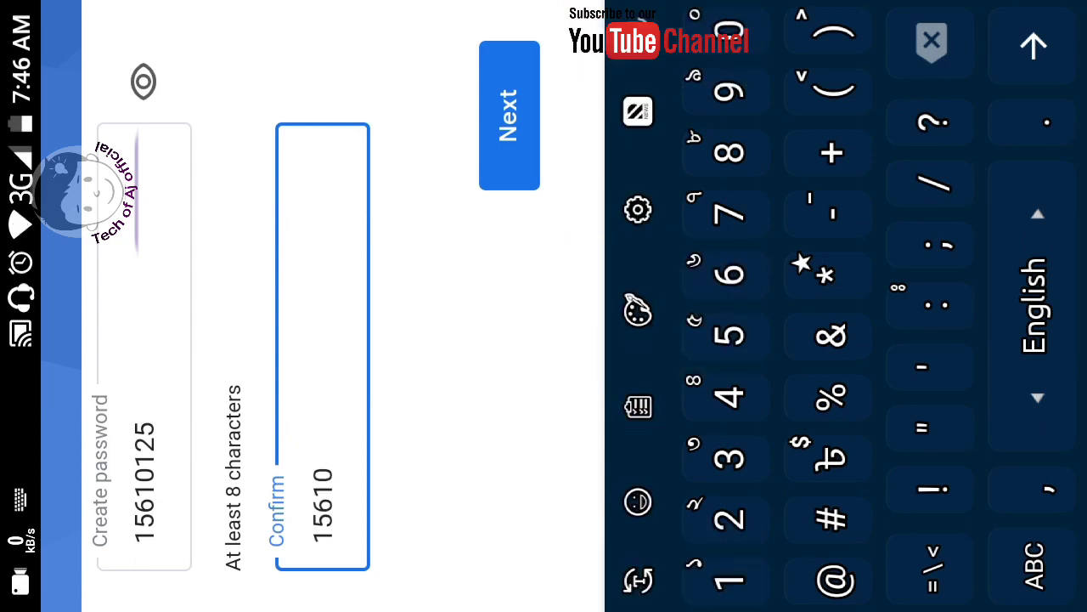
key(Escape)
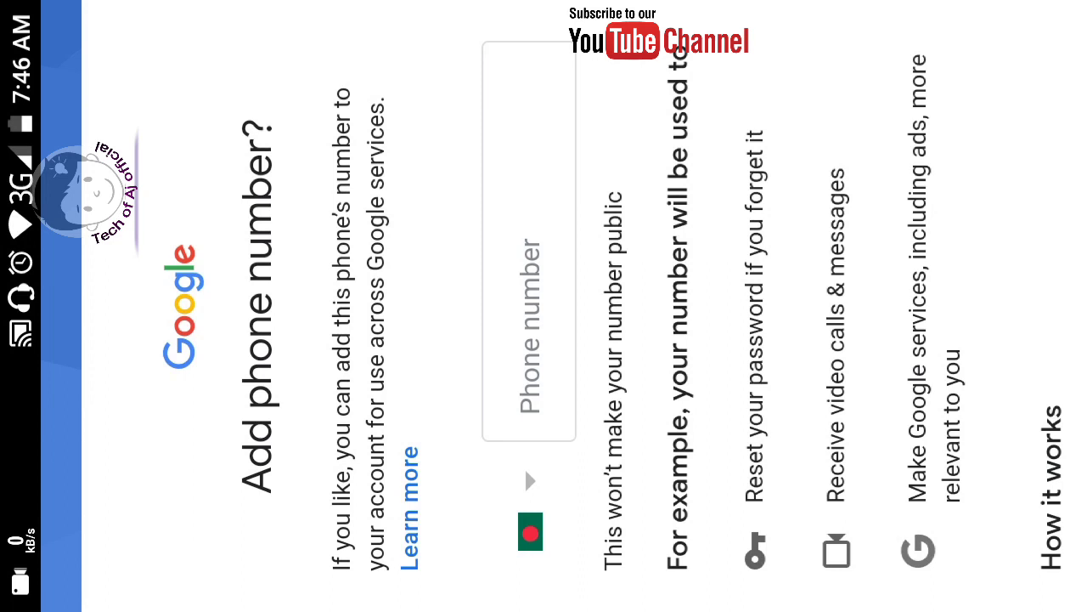
Enter a Bangladesh phone number, leaving the country code unchanged, and scroll to the options.
click(528, 339)
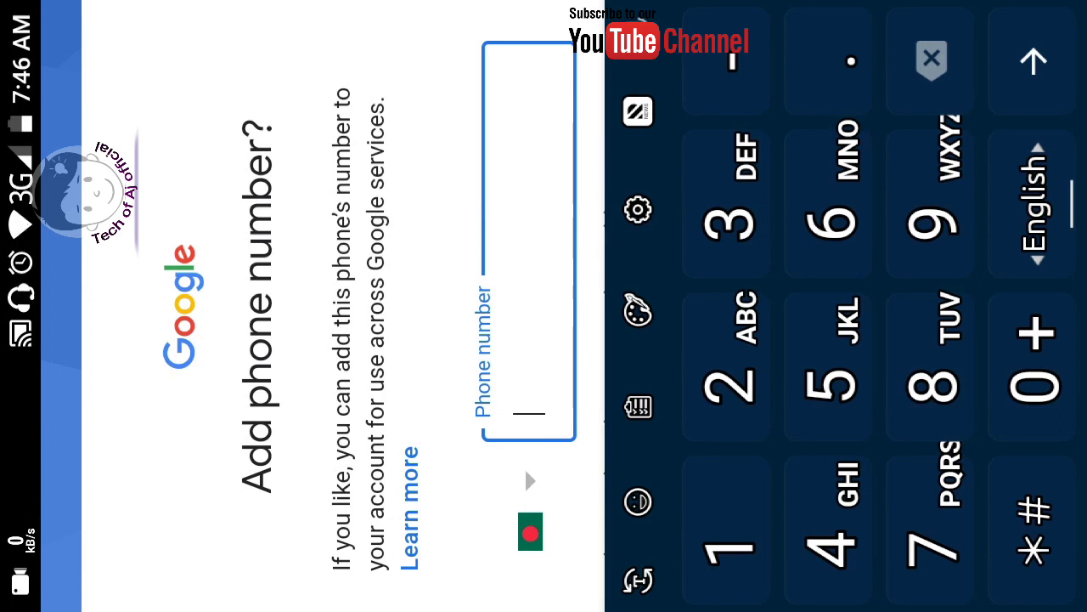
key(Escape)
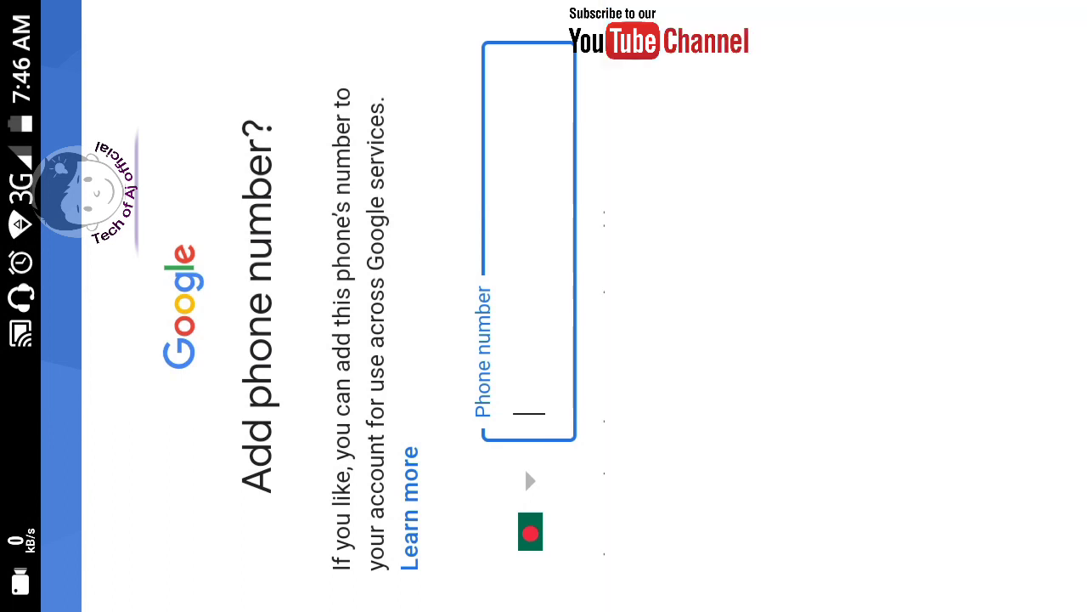
click(531, 509)
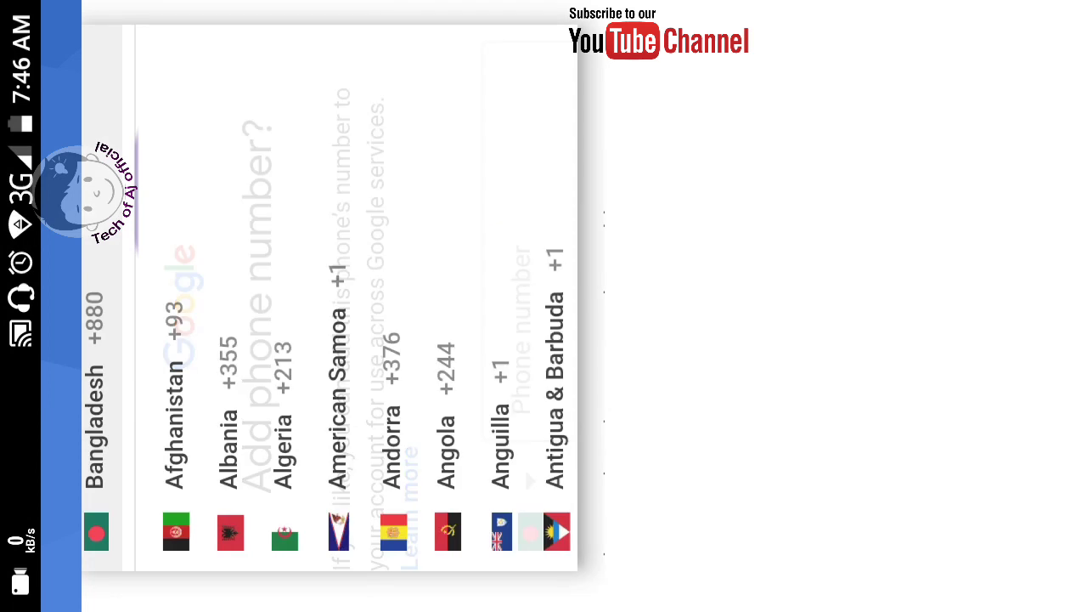
key(Escape)
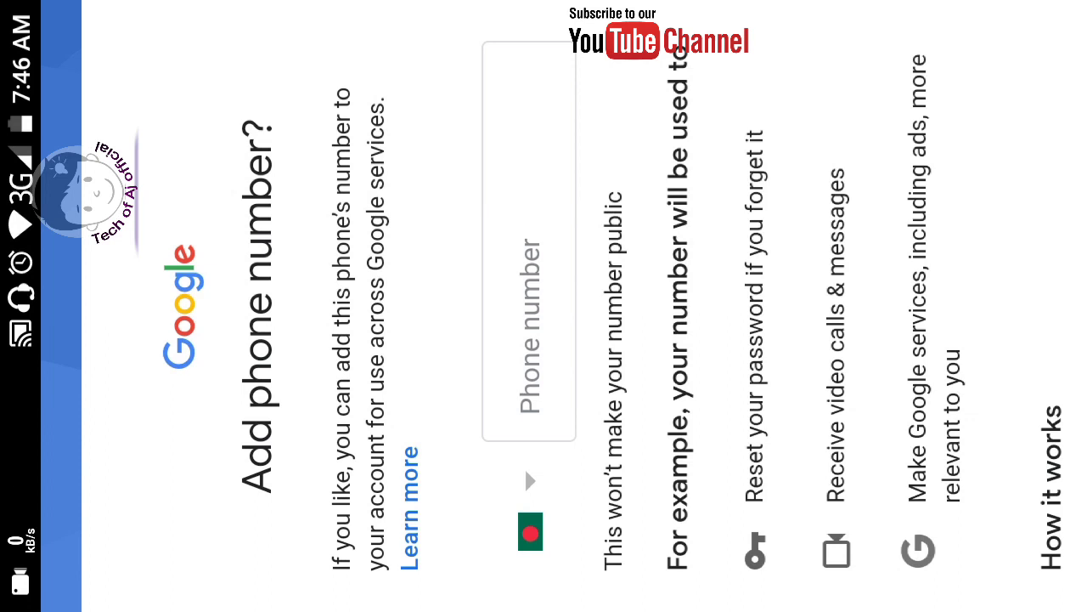
click(529, 323)
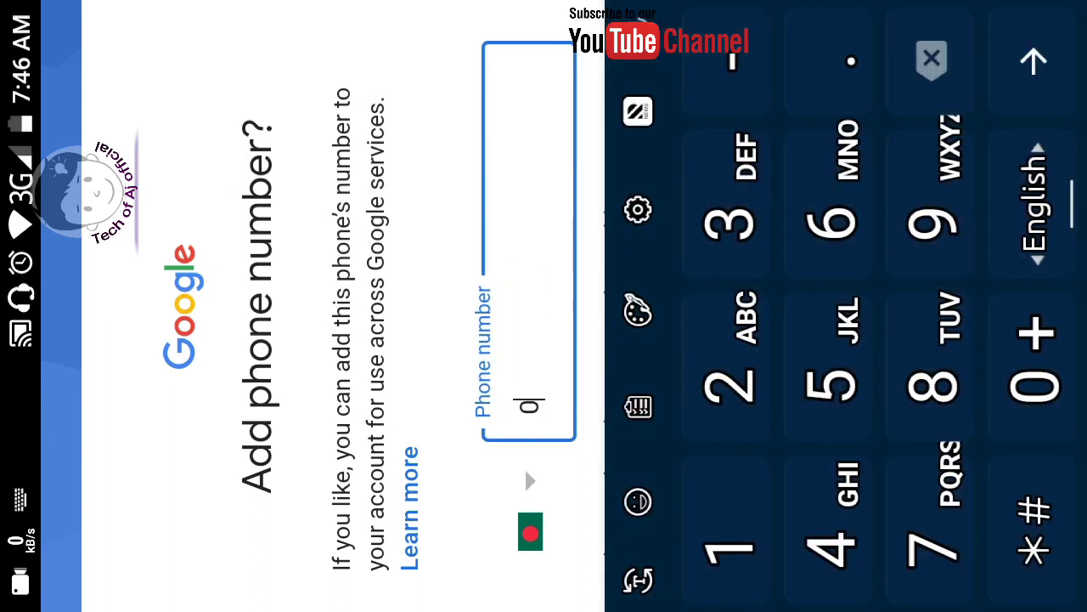
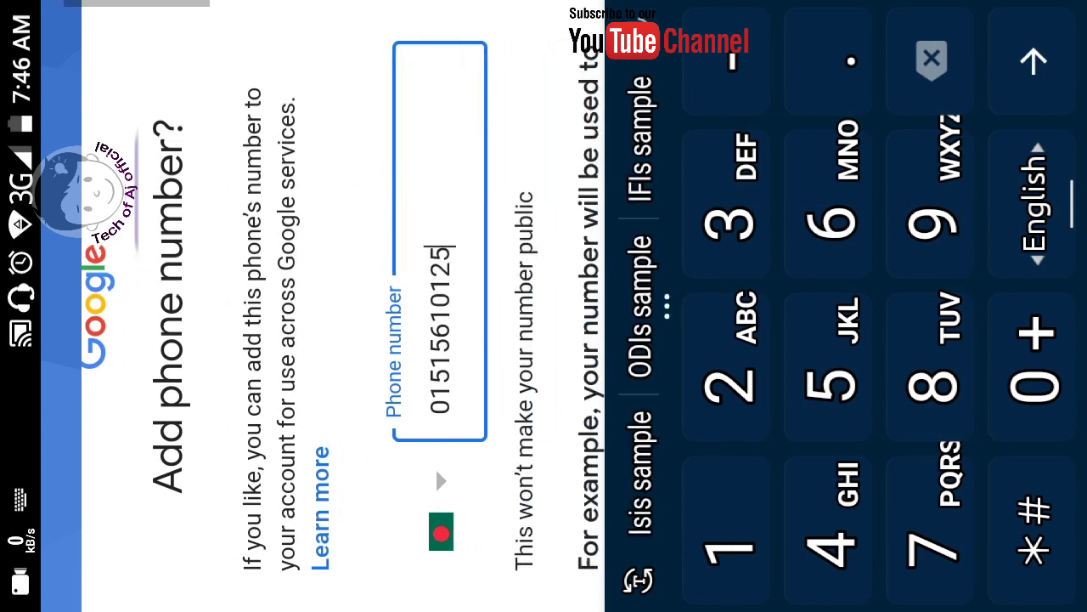
scroll(334, 286, down, 10)
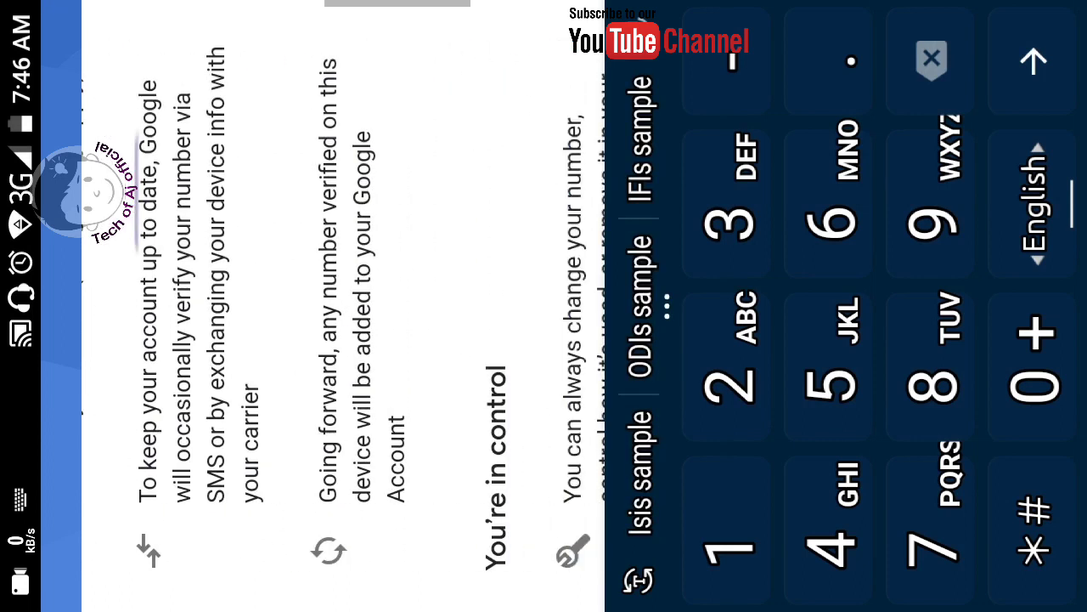
scroll(340, 306, down, 5)
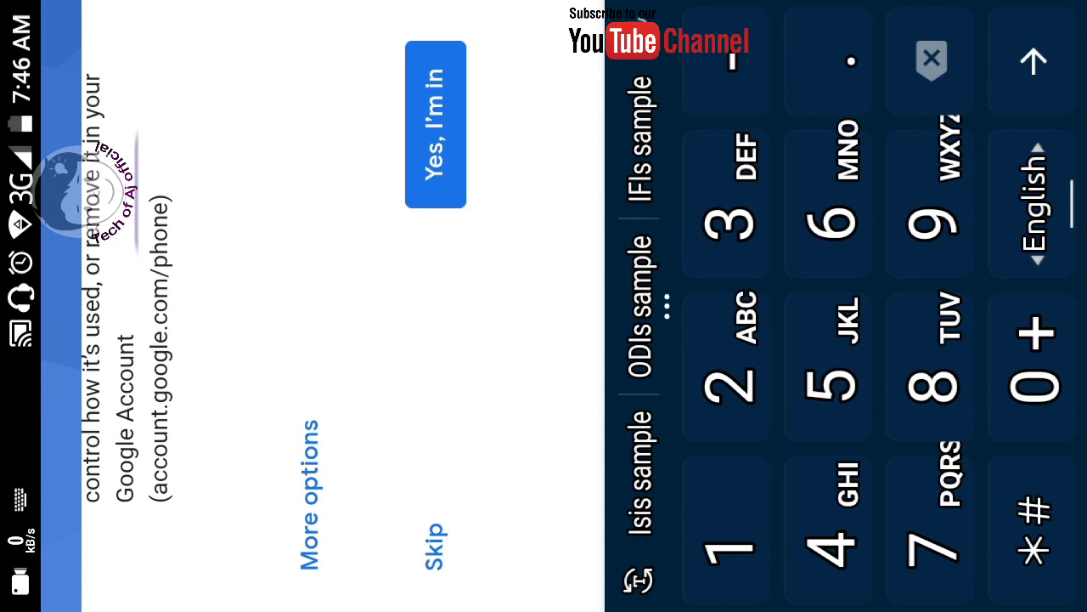
Hide the keyboard to reveal the whole phone-number page.
key(Escape)
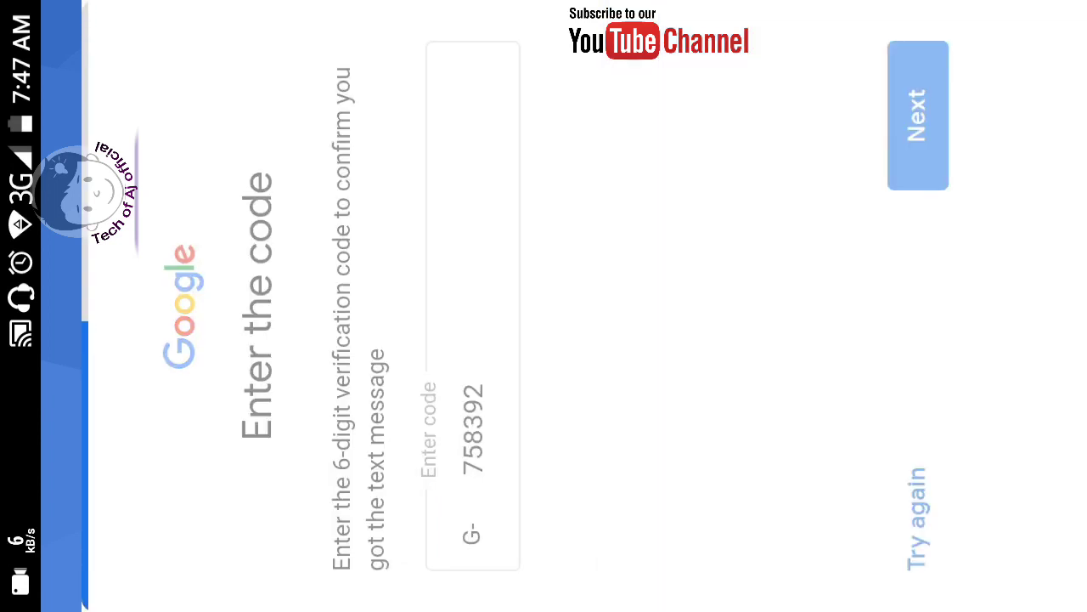
Scroll through Privacy and Terms and agree to them.
scroll(544, 305, down, 10)
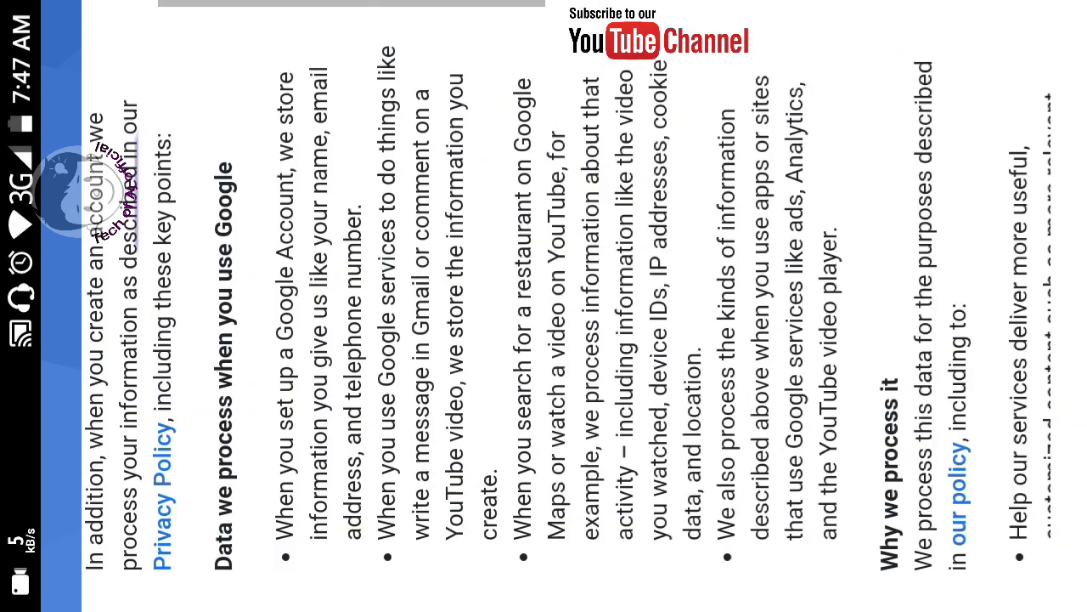
scroll(544, 306, down, 5)
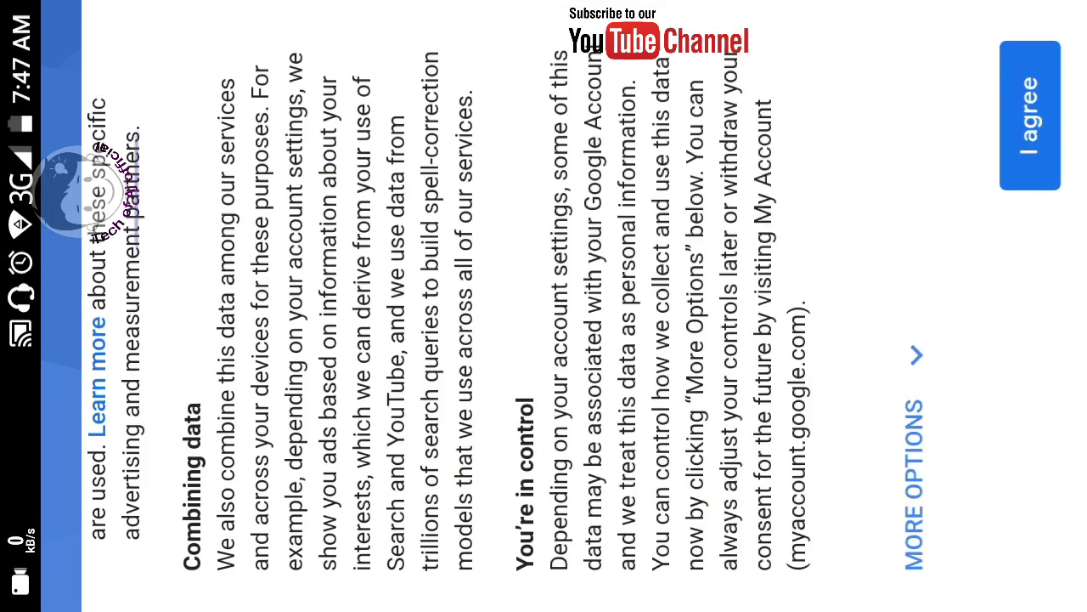
click(1031, 115)
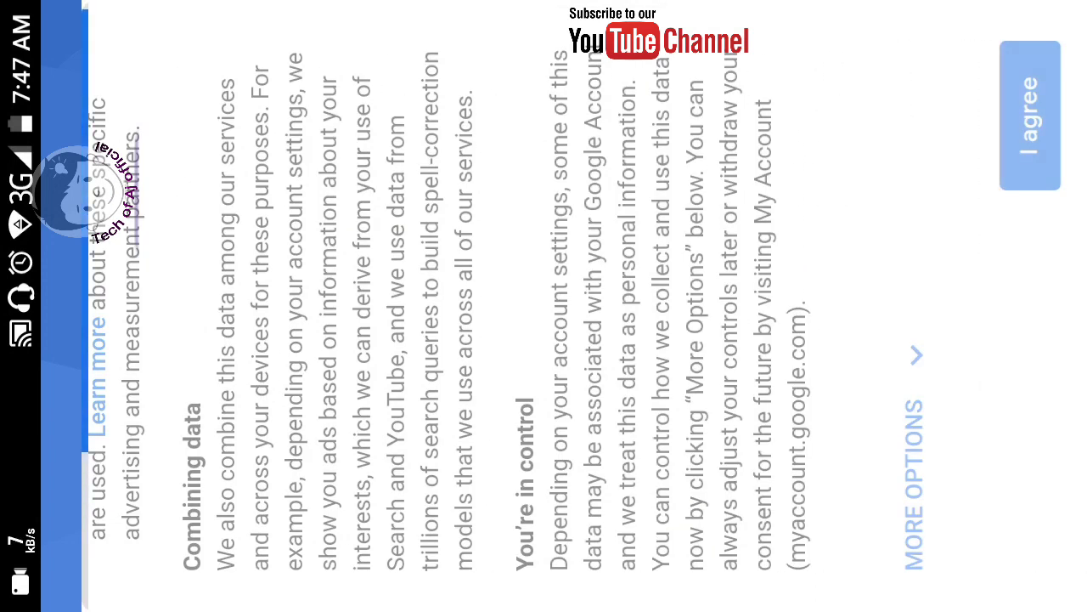